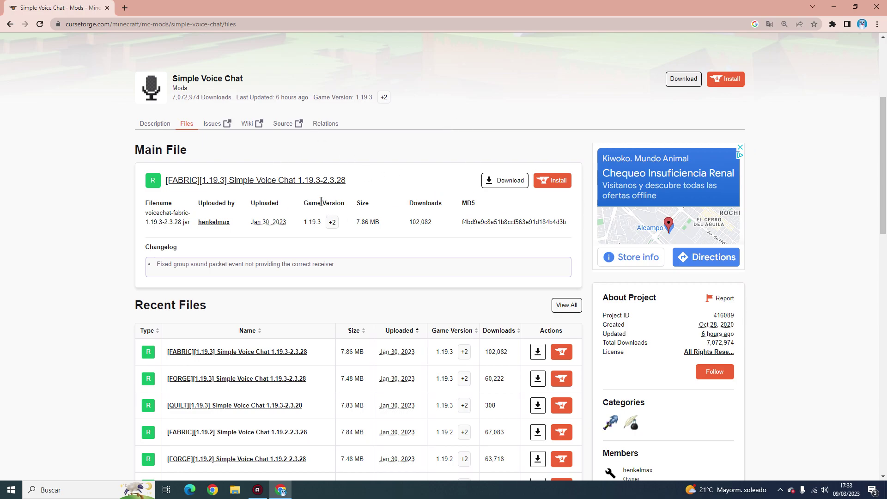
Examine the game versions and mod loaders offered in the Recent Files list of Simple Voice Chat
scroll(318, 185, "down", 2)
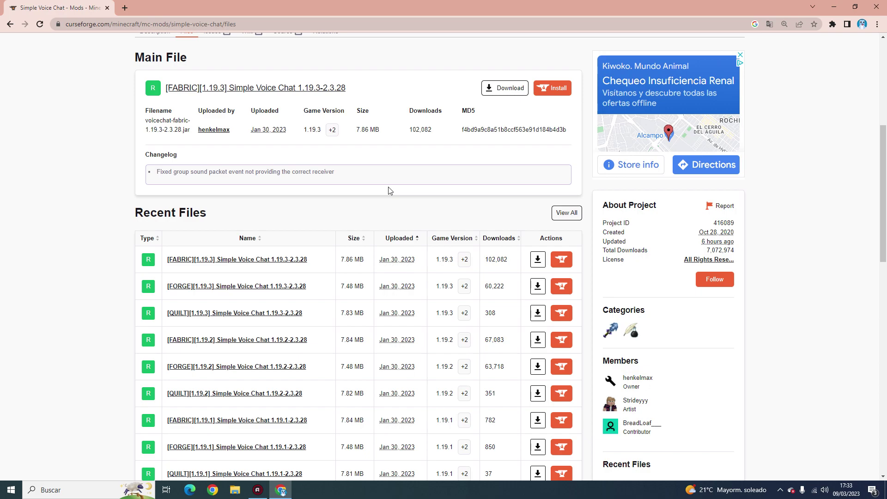
scroll(390, 190, "down", 1)
scroll(377, 206, "down", 3)
scroll(378, 206, "down", 3)
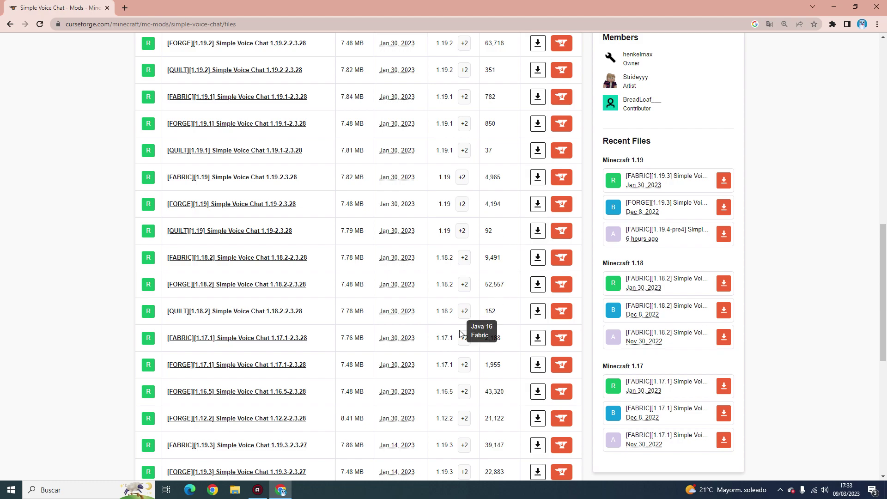
left_click_drag(439, 337, 450, 337)
scroll(445, 323, "down", 3)
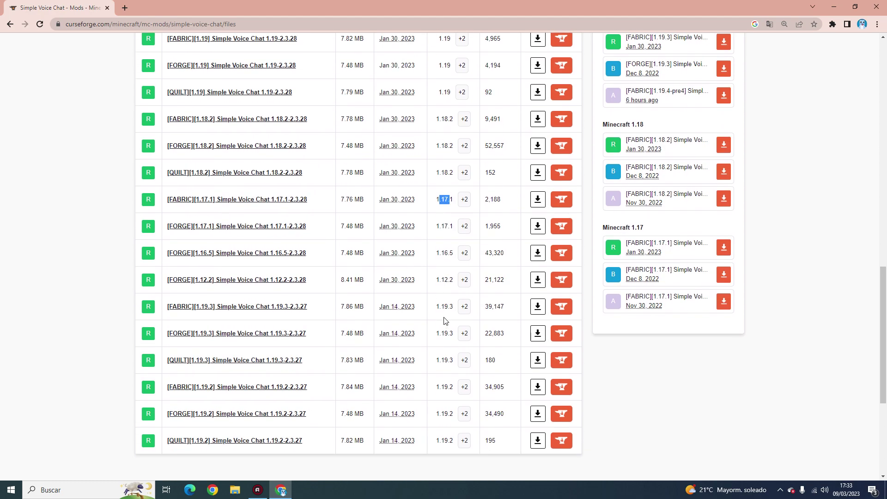
scroll(447, 277, "up", 5)
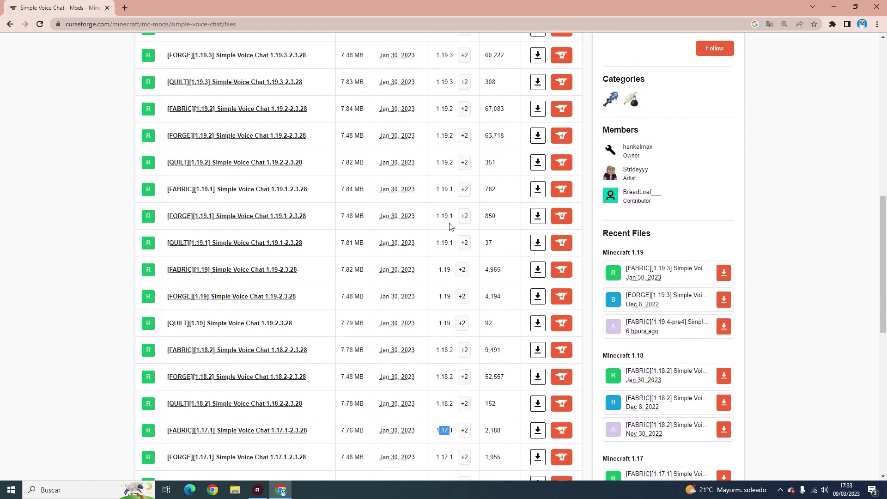
scroll(452, 229, "up", 4)
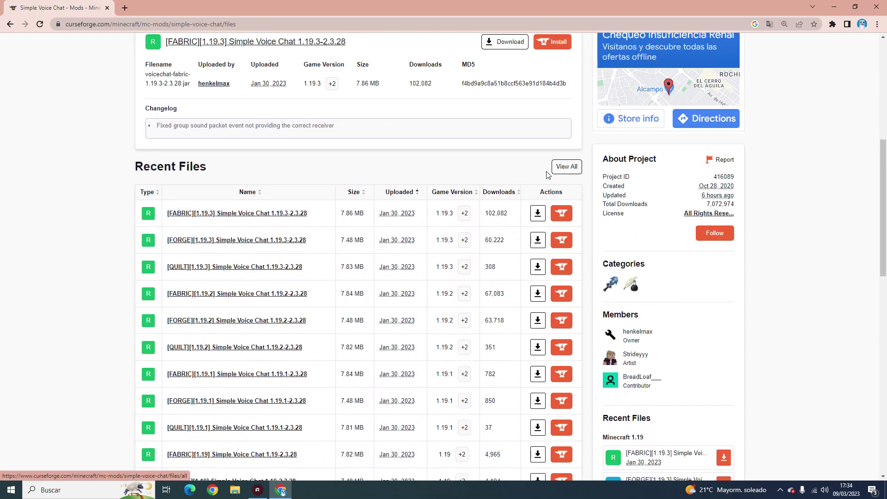
scroll(433, 171, "down", 1)
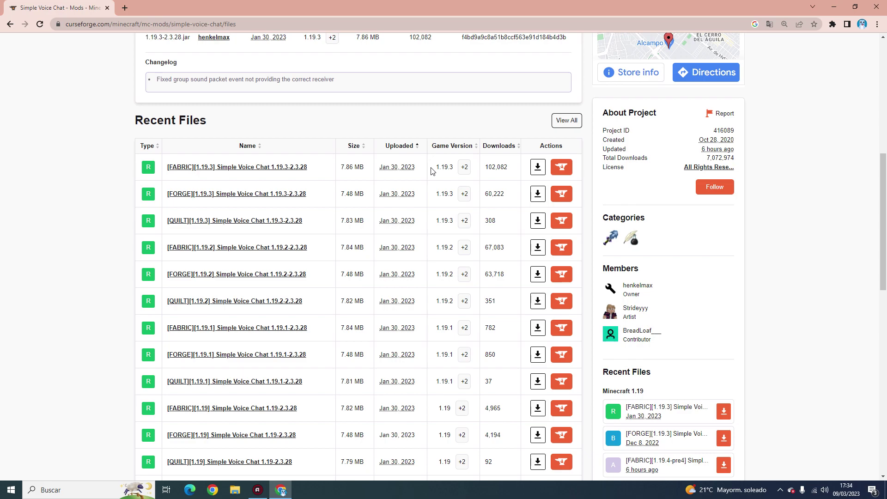
Download the Forge 1.19.2 build of Simple Voice Chat, version 1.19.2-2.3.28, from the Recent Files list
double_click(445, 274)
left_click(446, 276)
double_click(447, 276)
left_click(436, 279)
left_click_drag(436, 279, 531, 274)
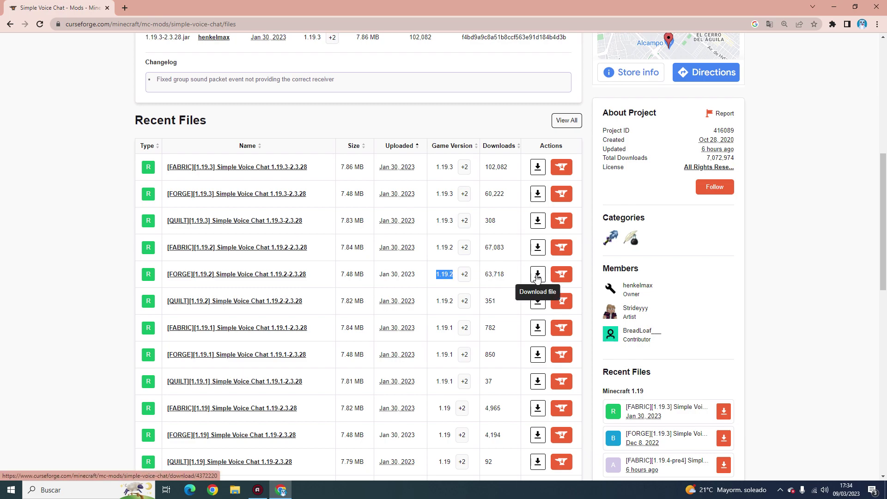
left_click(536, 275)
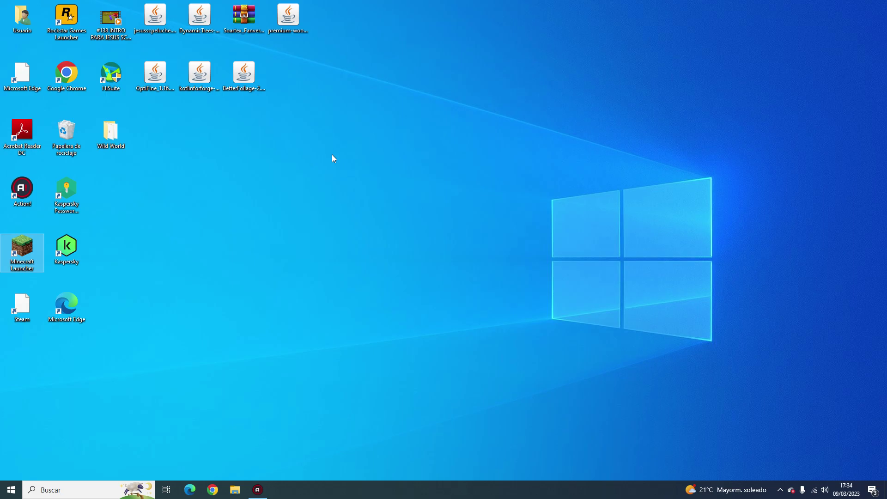
Put the downloaded voicechat-forge file from the Downloads folder on the desktop and close the folder window
left_click(235, 490)
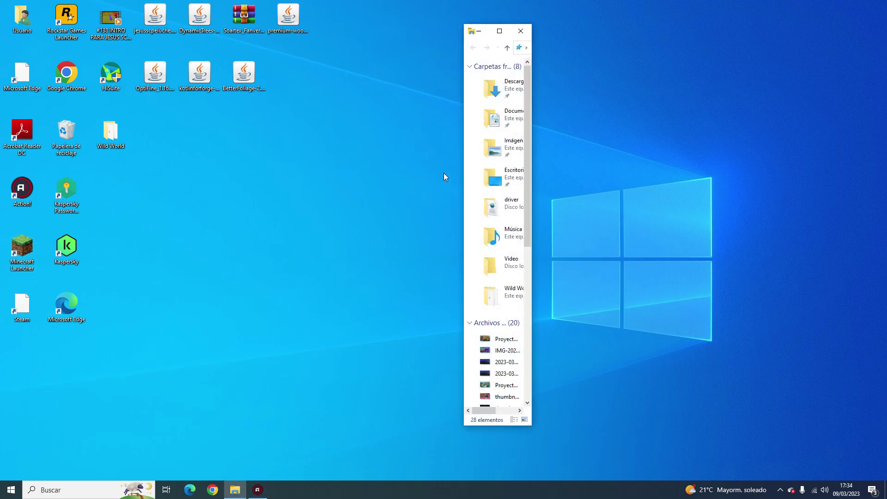
double_click(508, 89)
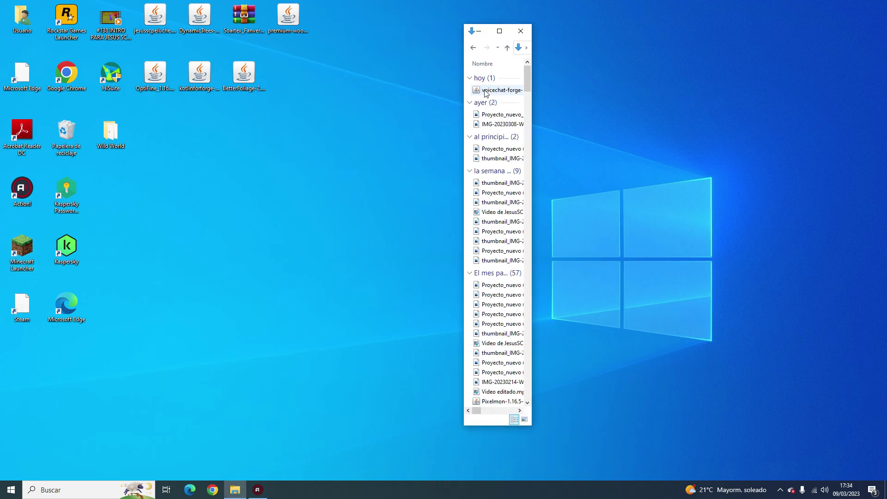
left_click_drag(485, 90, 504, 155)
left_click(522, 31)
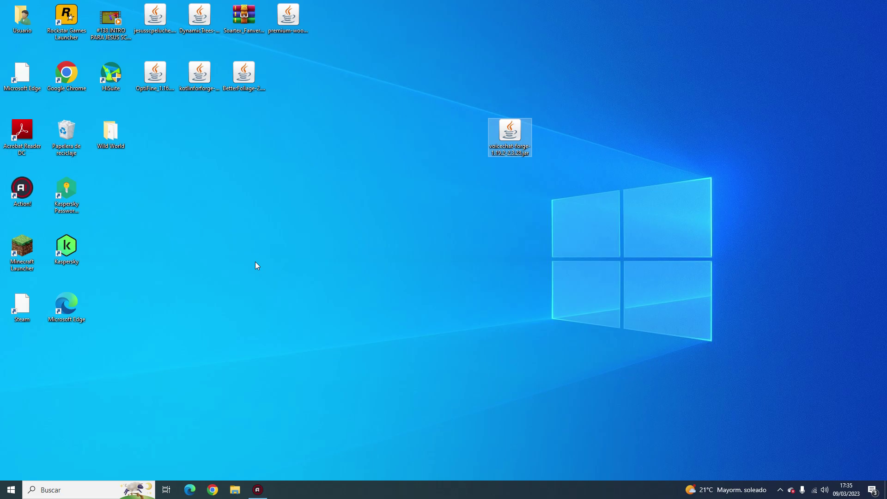
Open the %appdata% folder through the Windows Run dialog, entering the path anew
key("super+r")
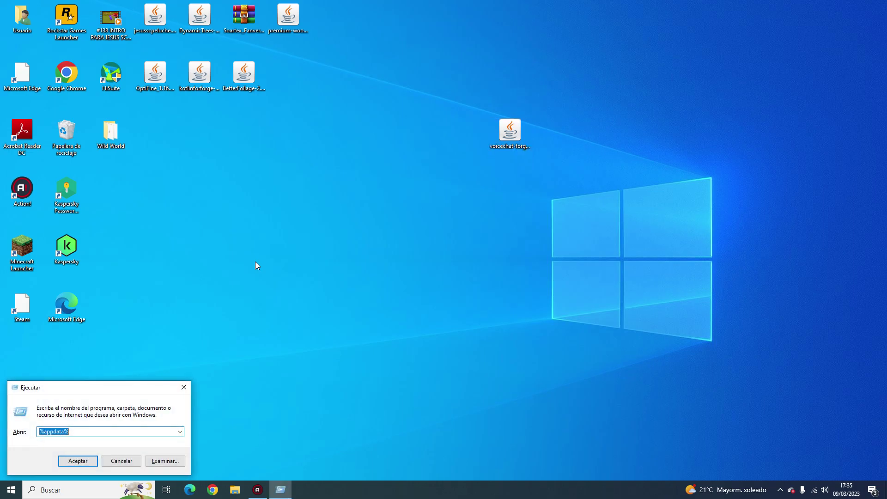
left_click(81, 431)
key("BackSpace")
key("BackSpace")
key("BackSpace")
key("BackSpace")
key("BackSpace")
key("BackSpace")
key("BackSpace")
key("BackSpace")
key("BackSpace")
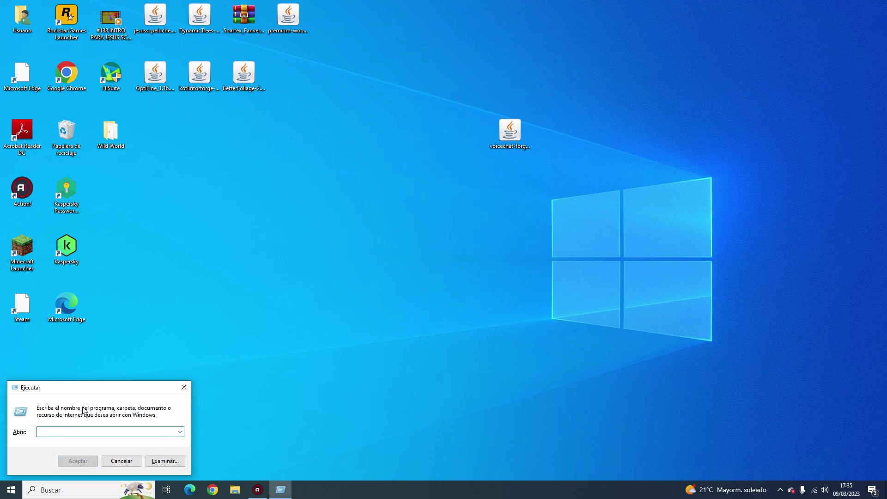
type("%a")
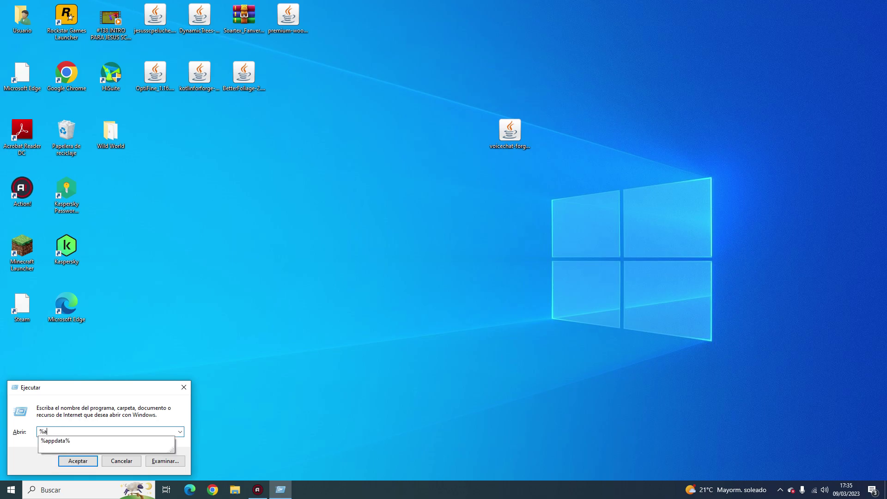
type("ppdata%")
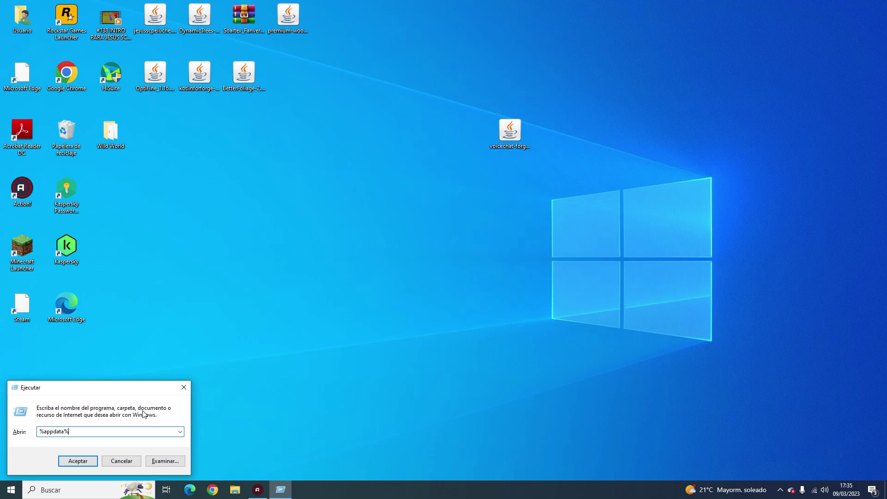
left_click(78, 460)
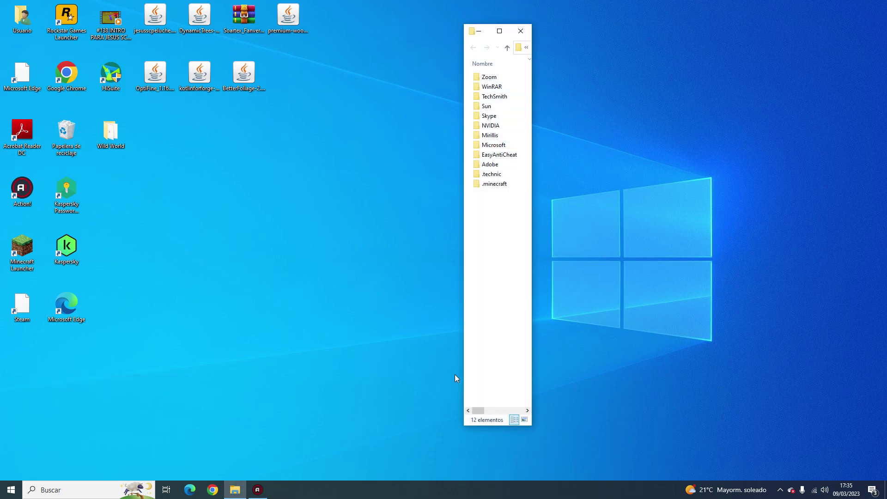
Open the mods folder inside .minecraft, with its window placed beside the voicechat-forge file on the desktop
double_click(482, 187)
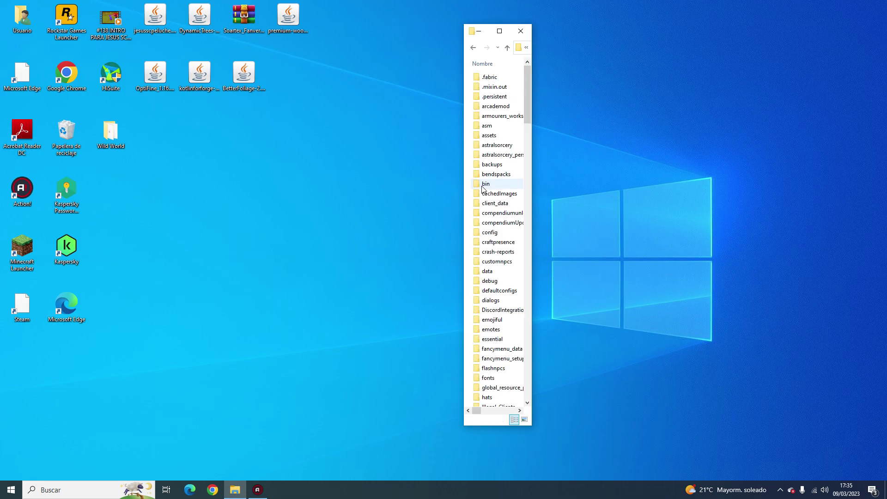
left_click_drag(461, 139, 349, 138)
left_click_drag(530, 118, 456, 118)
scroll(440, 113, "down", 6)
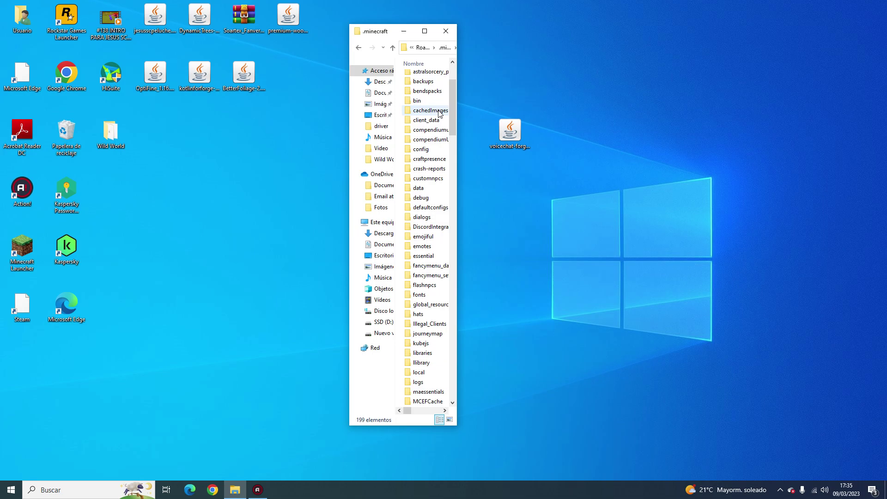
scroll(439, 113, "down", 6)
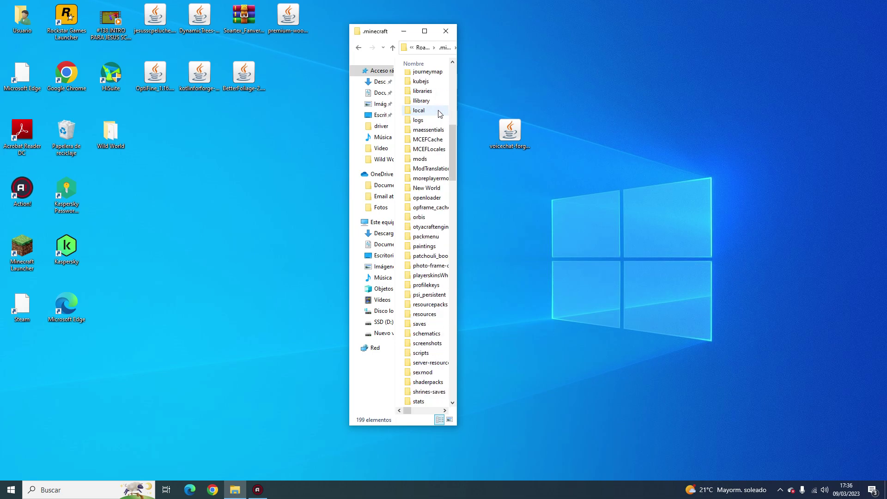
double_click(418, 160)
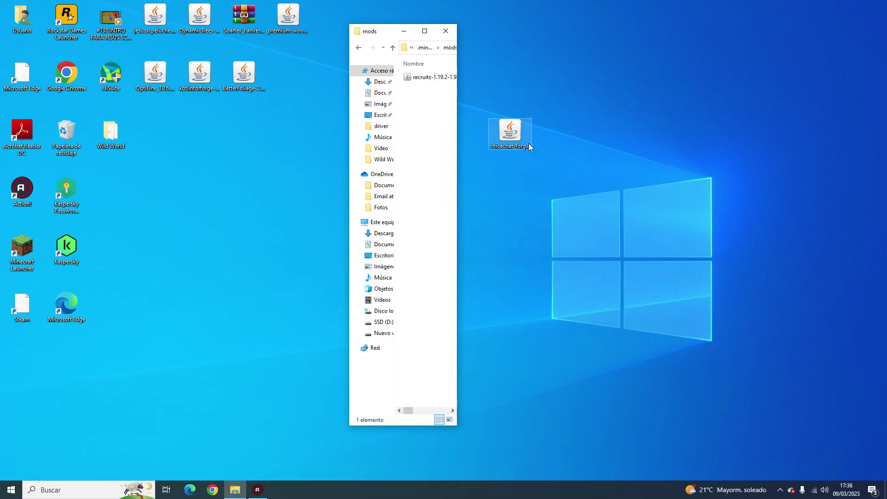
Try to move the voicechat-forge file from the desktop into the mods folder, and return to the .minecraft folder
left_click(508, 135)
left_click_drag(508, 134, 426, 124)
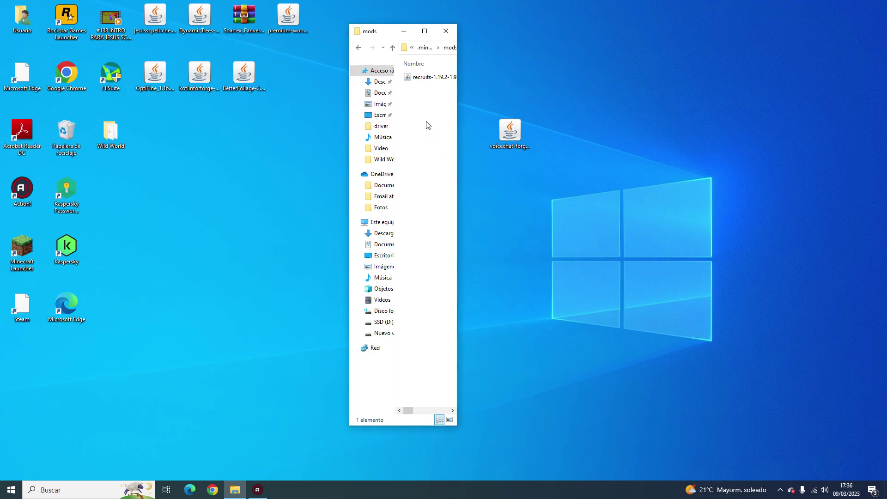
left_click(359, 48)
scroll(411, 213, "down", 1)
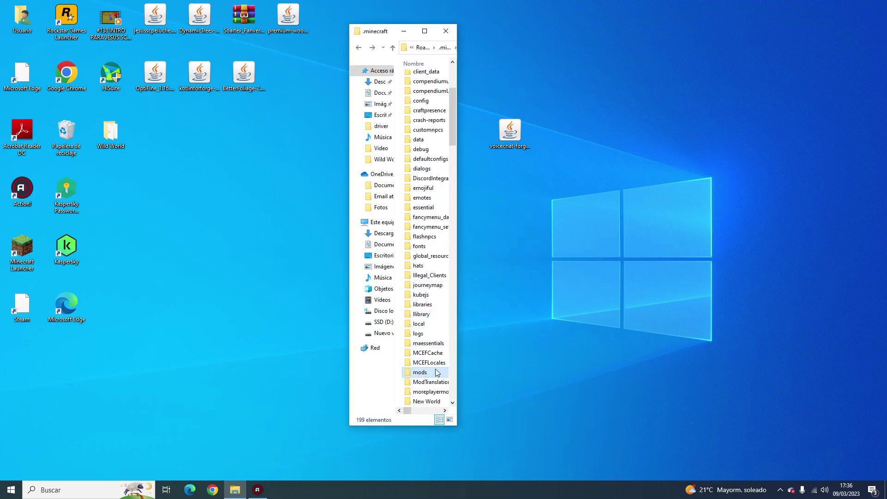
scroll(436, 369, "down", 6)
scroll(439, 210, "up", 3)
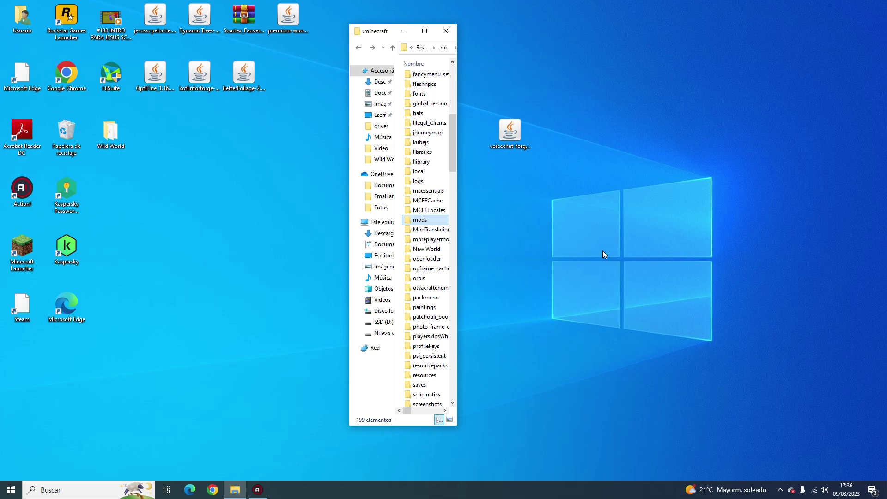
Create a folder named mods on the desktop and check the existing mods folder inside .minecraft
right_click(588, 228)
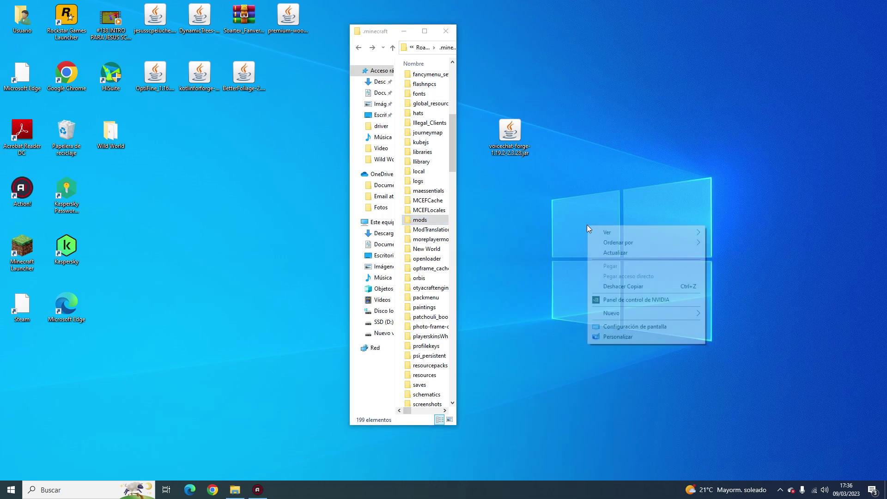
mouse_move(629, 315)
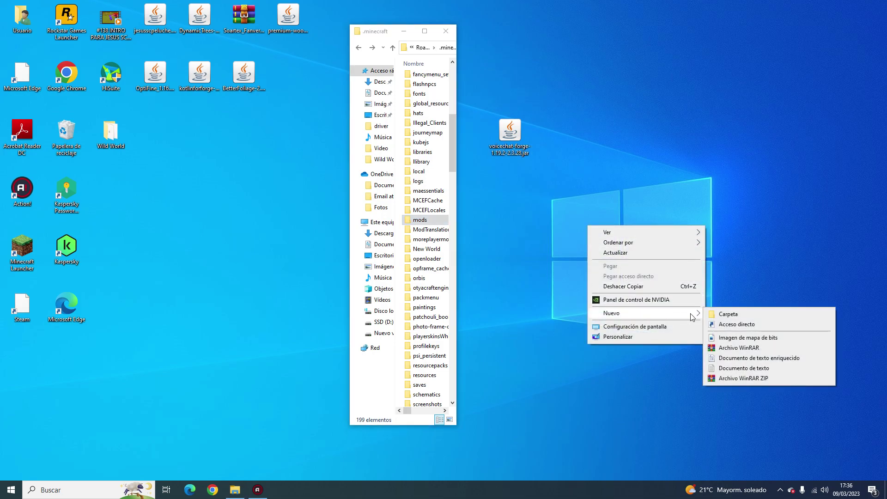
left_click(729, 314)
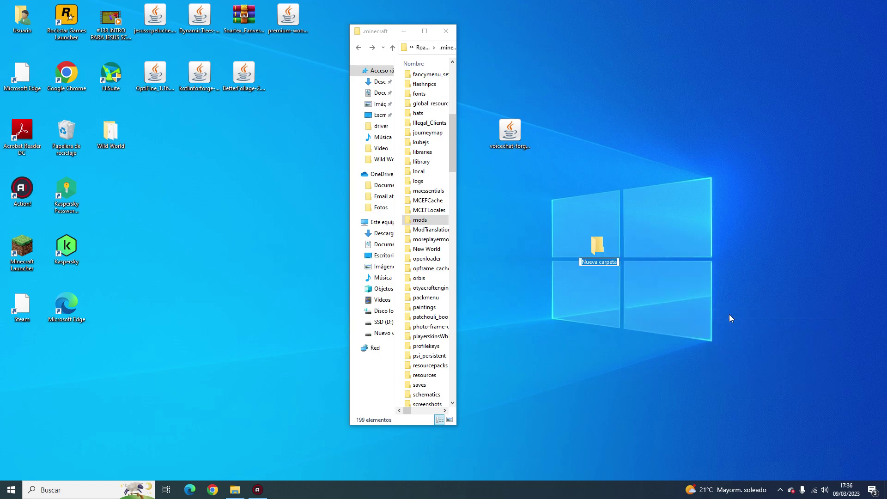
type("mods")
key("Return")
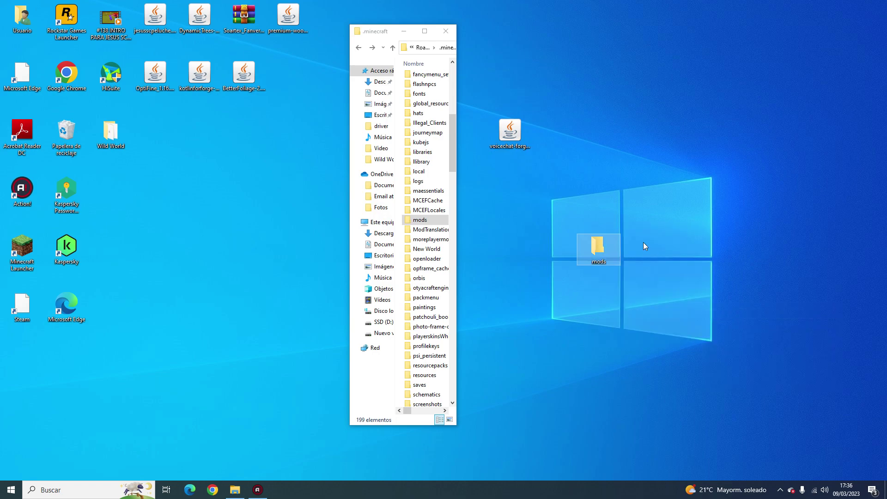
double_click(419, 221)
left_click(359, 48)
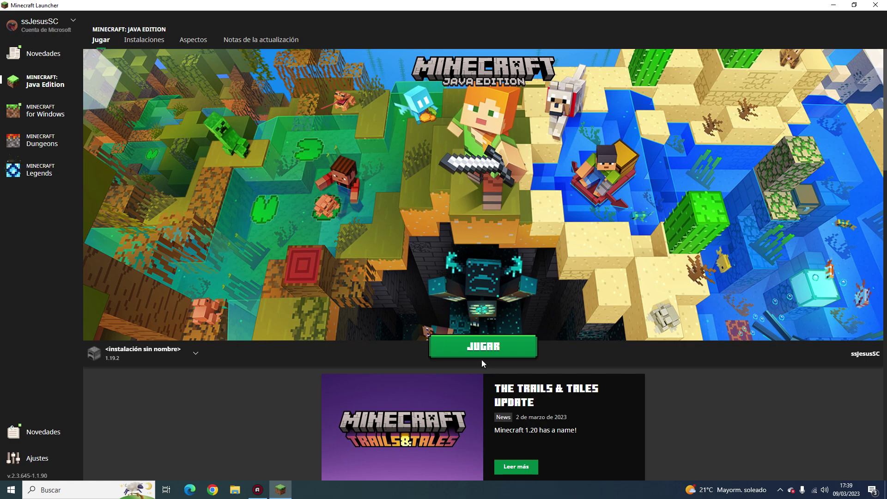
Select the 1.19.2-forge-43.2.0 installation in Minecraft Launcher and start the game with it
left_click(171, 354)
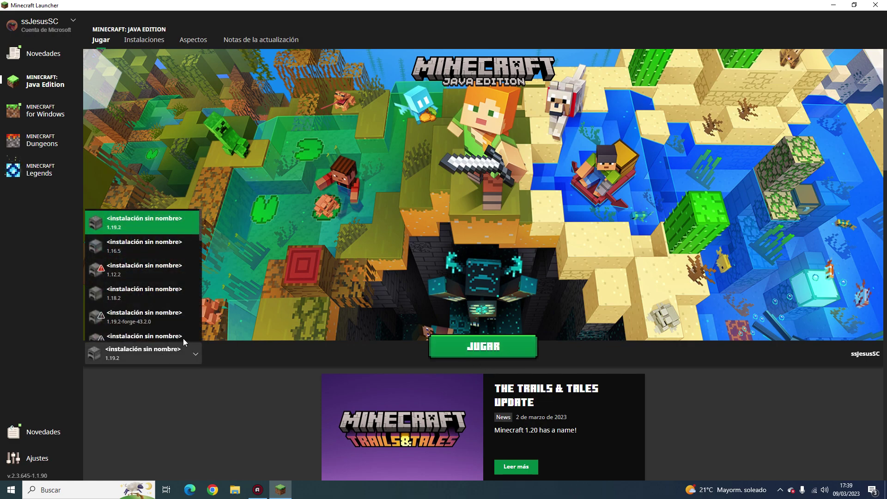
left_click(141, 317)
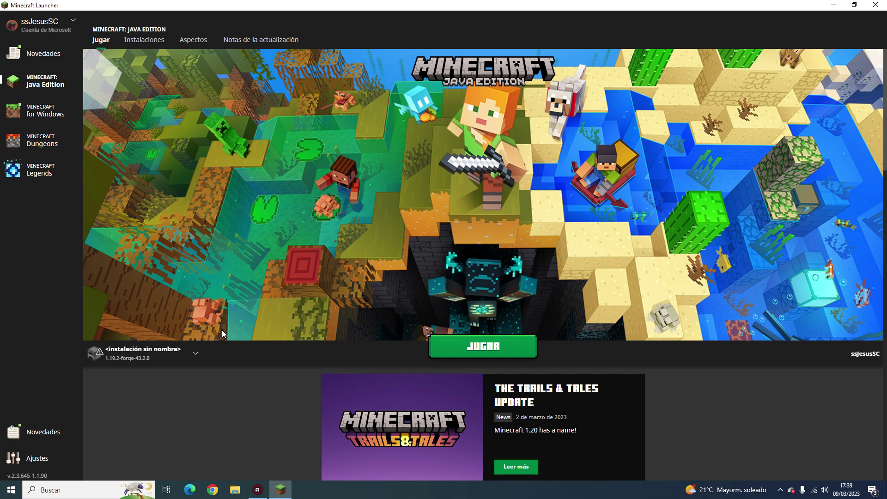
left_click(171, 351)
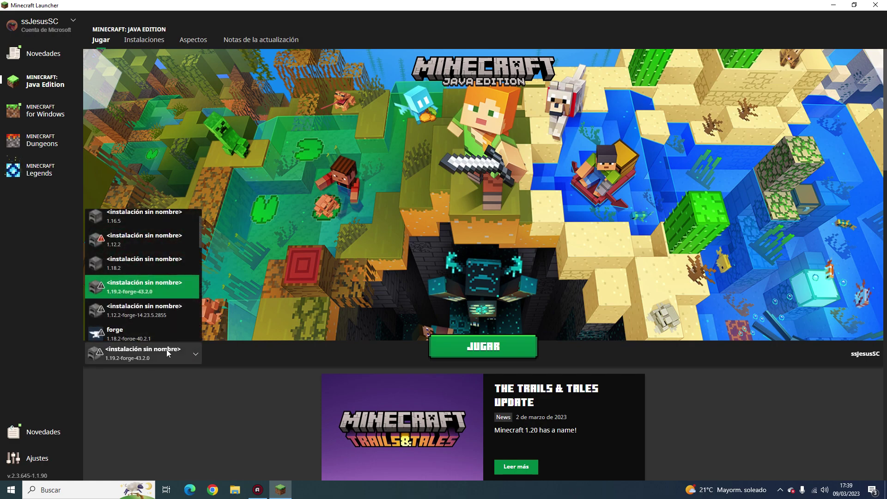
left_click(167, 353)
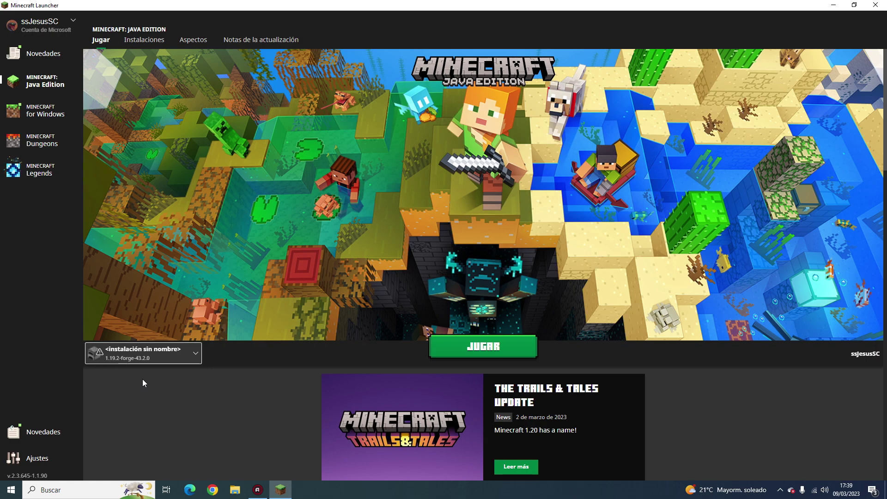
left_click(508, 347)
left_click(541, 299)
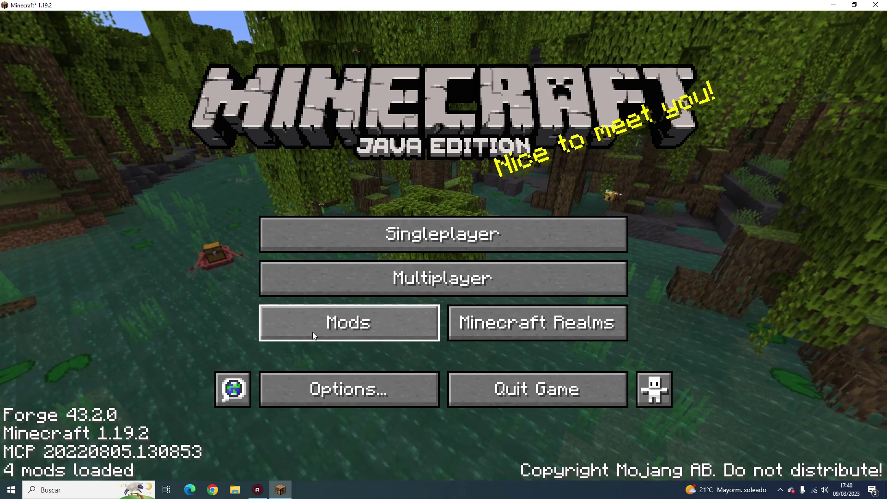
Check the details of Simple Voice Chat in the game's mod list and return to the title screen
left_click(312, 333)
left_click(160, 145)
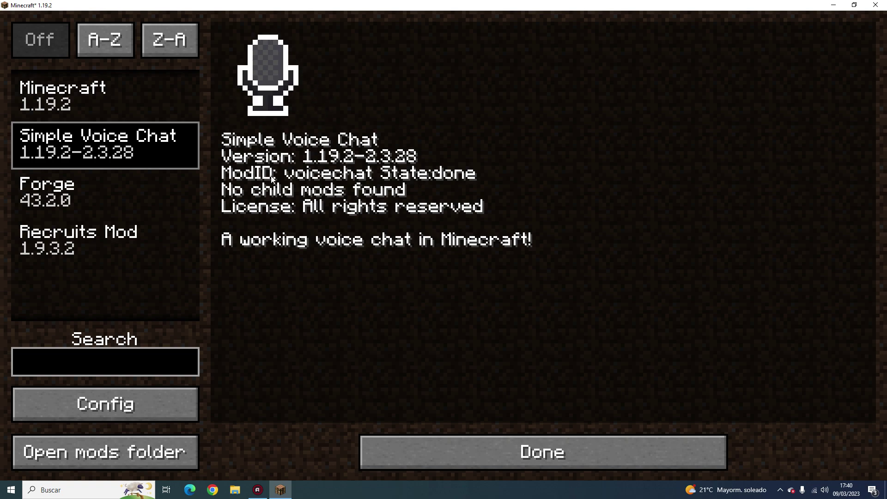
left_click(406, 457)
Load an existing singleplayer world from the world list
left_click(439, 237)
left_click(351, 152)
left_click(327, 405)
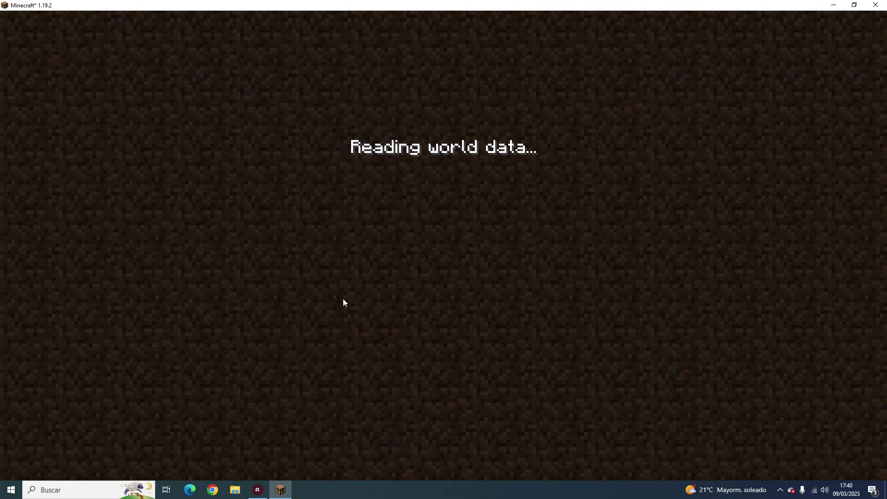